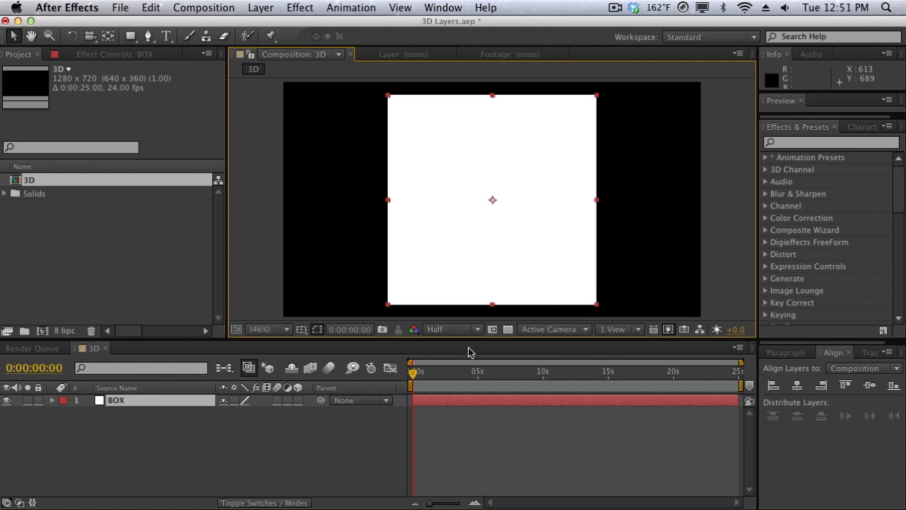
# - Scale the BOX layer down to 62%
pyautogui.press('s')
pyautogui.moveTo(272, 418); pyautogui.dragTo(242, 419)
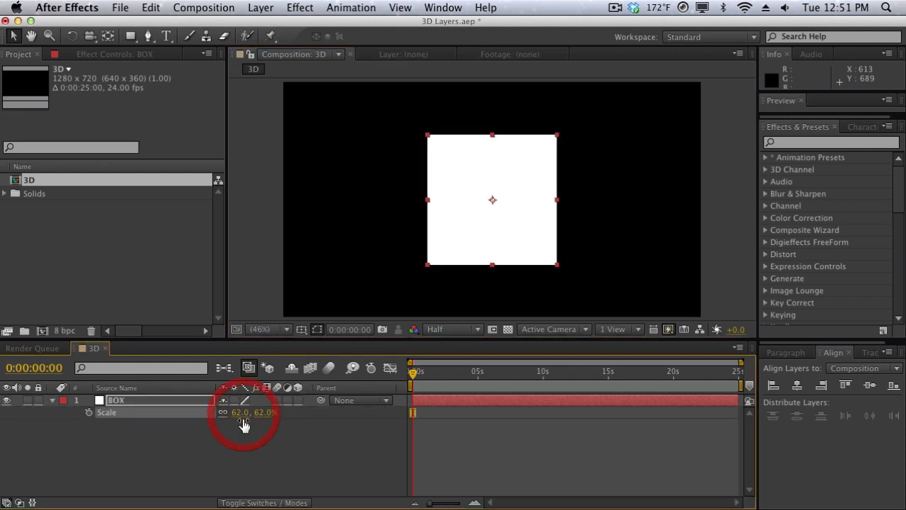
pyautogui.click(242, 422)
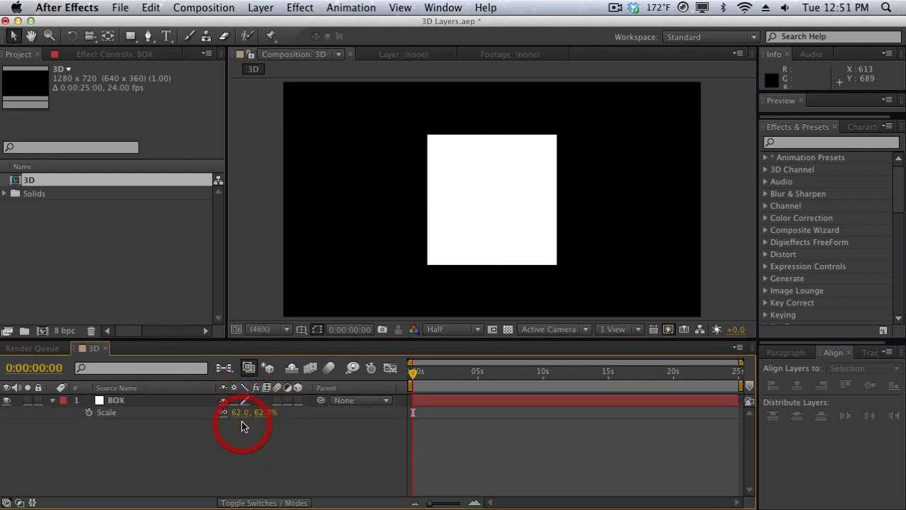
# - Reveal the BOX layer's position and move the layer to 586, 480
pyautogui.click(170, 399)
pyautogui.press('p')
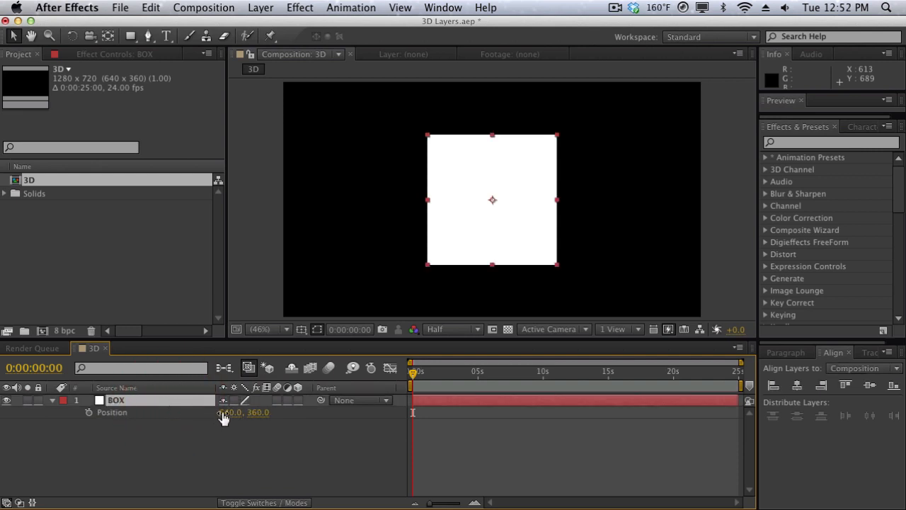
pyautogui.moveTo(224, 418)
pyautogui.mouseDown()
pyautogui.moveTo(318, 415)
pyautogui.moveTo(157, 410)
pyautogui.mouseUp()
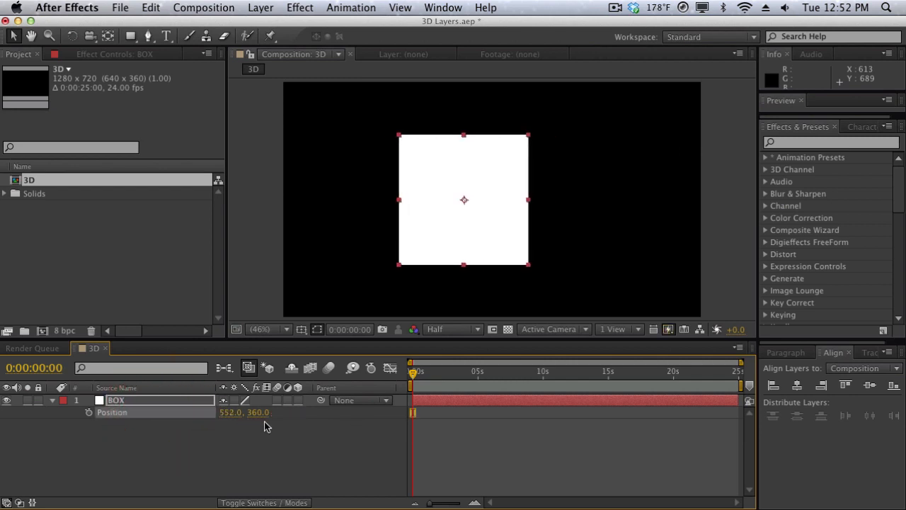
pyautogui.moveTo(253, 417); pyautogui.dragTo(289, 419)
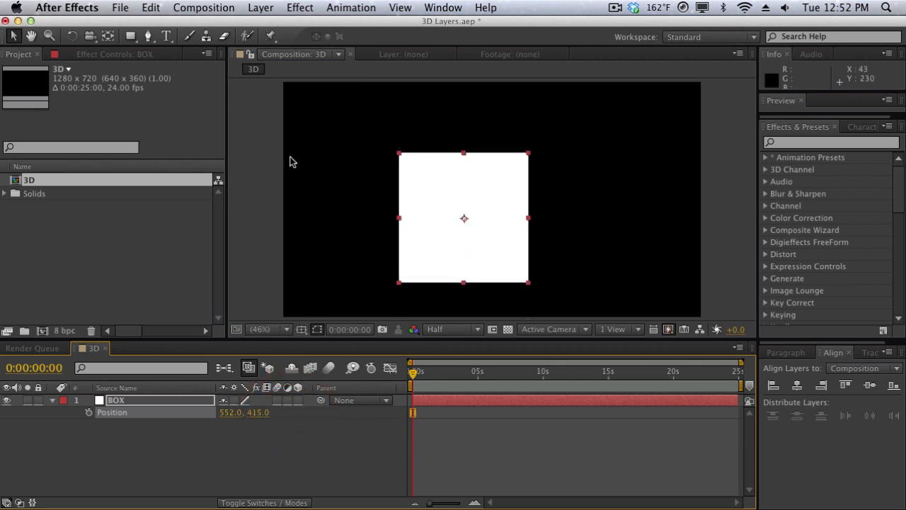
pyautogui.moveTo(230, 412); pyautogui.dragTo(277, 437)
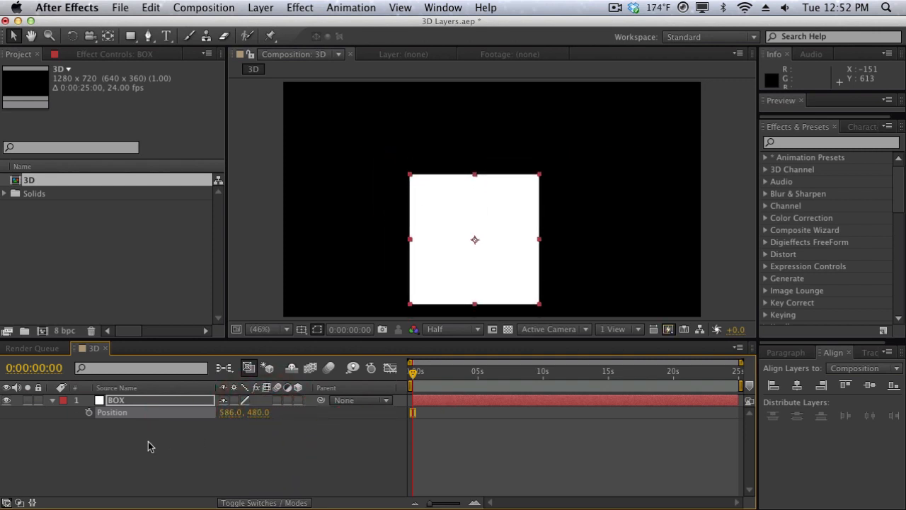
# - Try rotating the BOX layer to 334°, and reset its rotation to 0°
pyautogui.press('r')
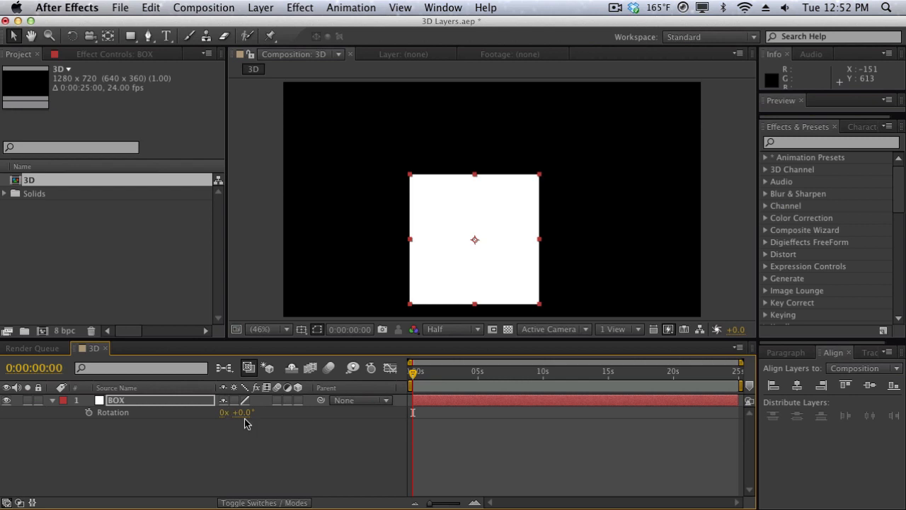
pyautogui.moveTo(244, 412); pyautogui.dragTo(510, 437)
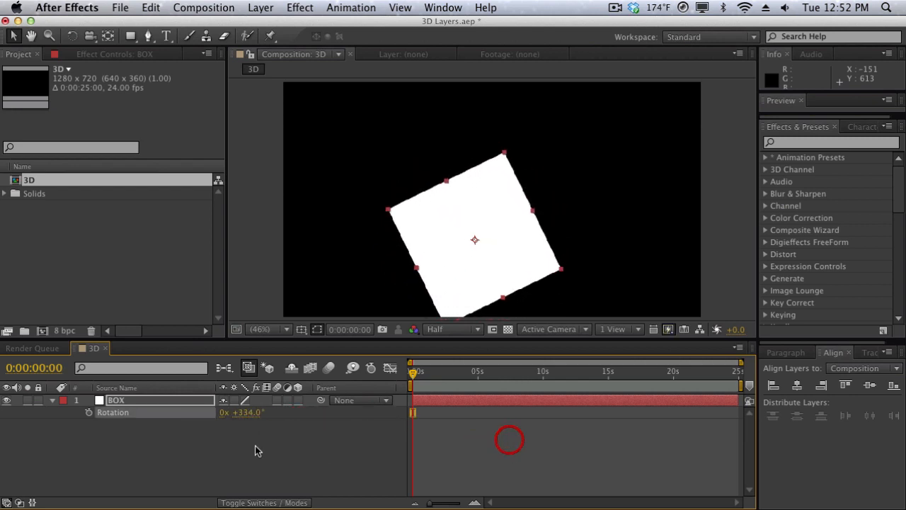
pyautogui.click(249, 414)
pyautogui.write('0')
pyautogui.press('Return')
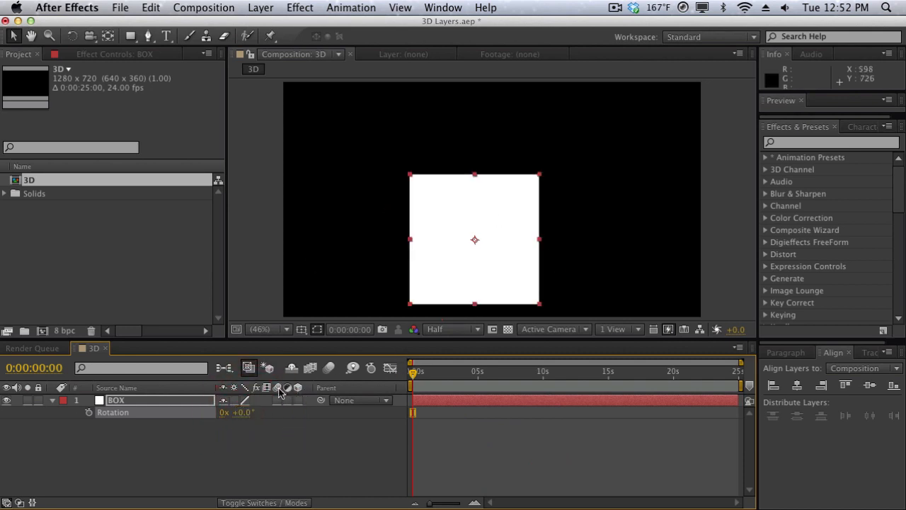
# - Switch the BOX layer to 3D to view its added rotation and position properties, and switch it back to 2D
pyautogui.click(205, 401)
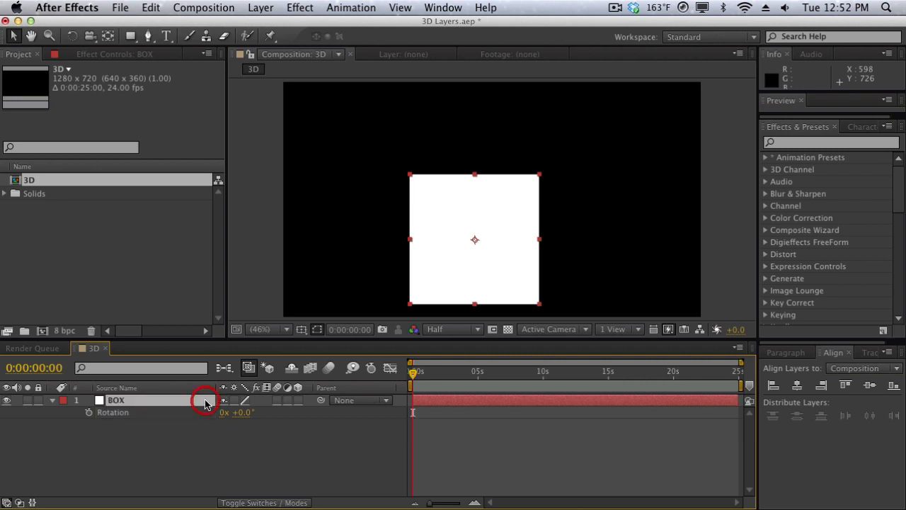
pyautogui.click(289, 503)
pyautogui.click(289, 503)
pyautogui.click(298, 401)
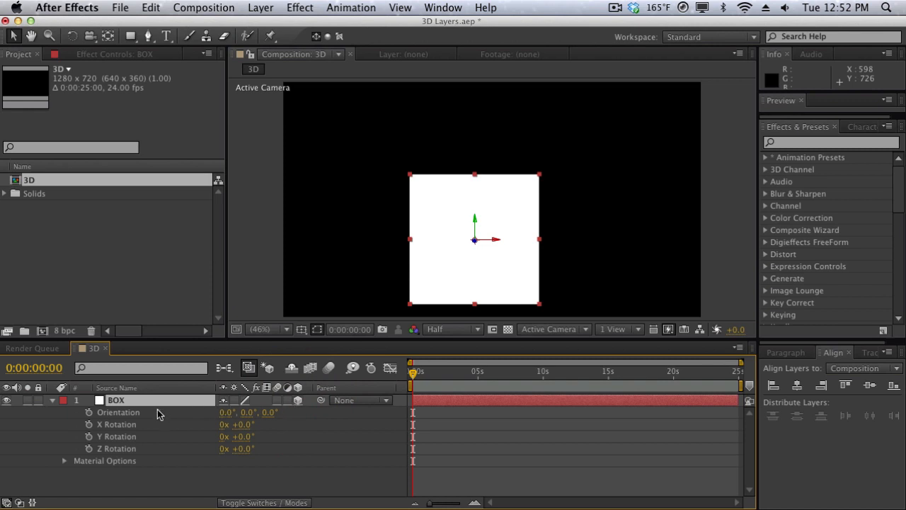
pyautogui.press('p')
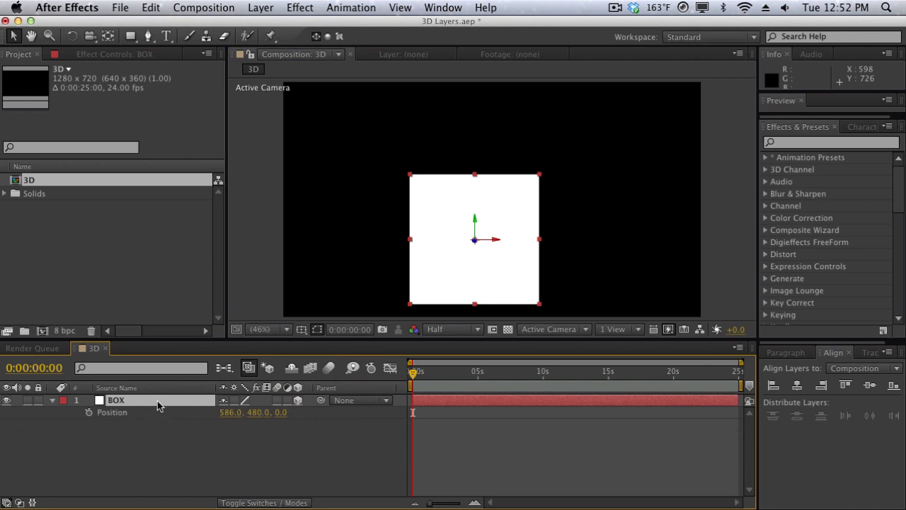
pyautogui.click(298, 401)
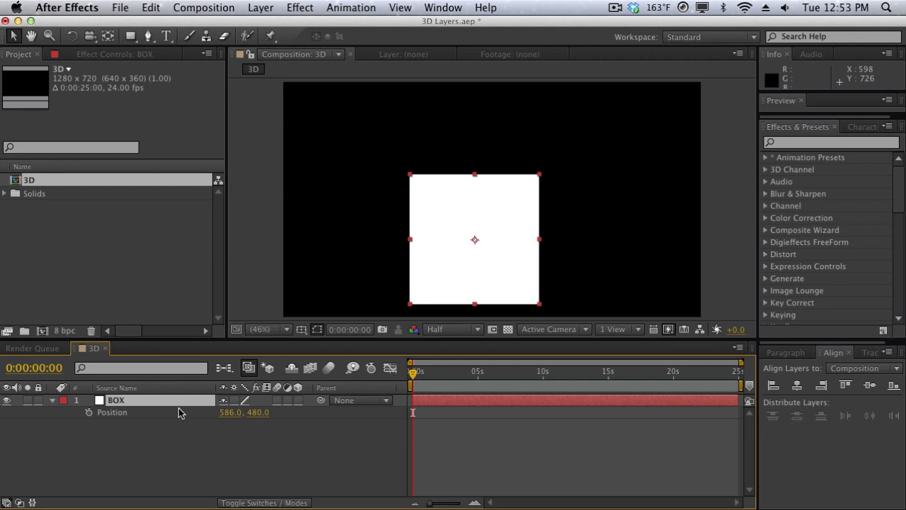
# - Show rotation alongside position for the BOX layer, make it 3D, and place it at about 649, 419, -30
pyautogui.hotkey('shift', 'r')
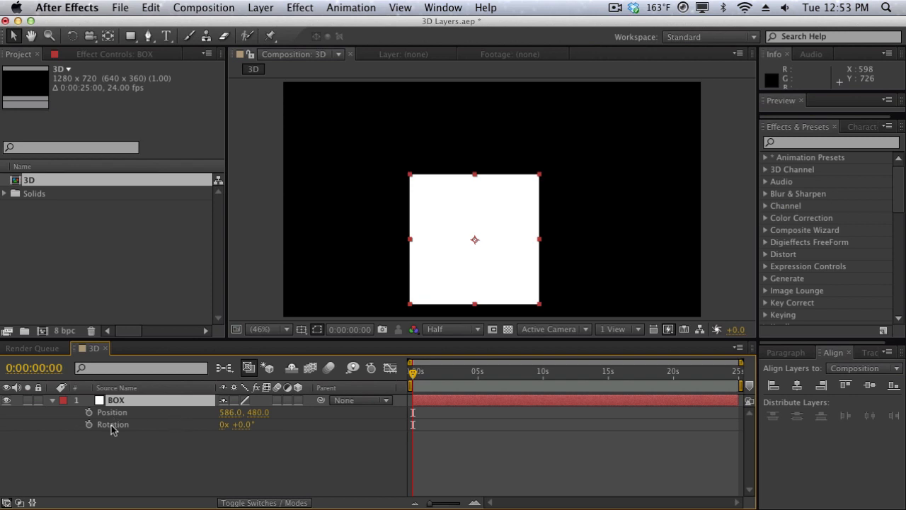
pyautogui.moveTo(434, 273); pyautogui.dragTo(454, 254)
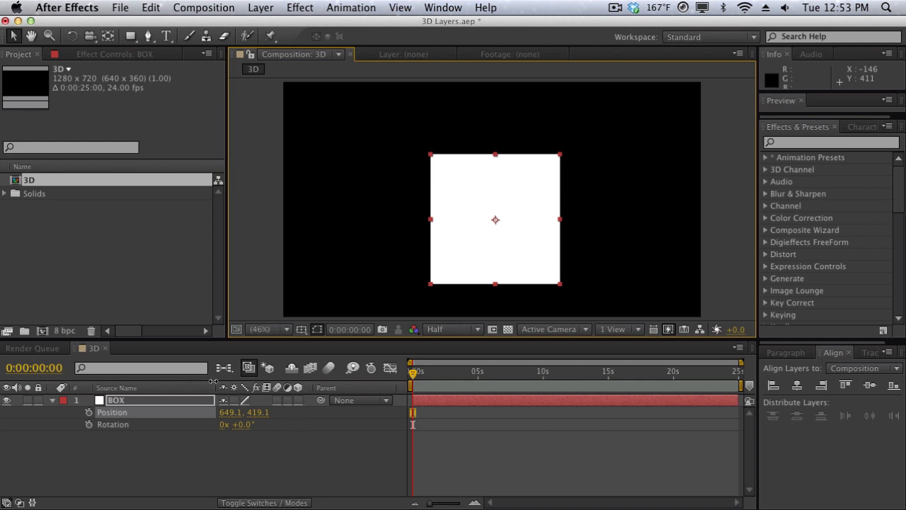
pyautogui.click(298, 401)
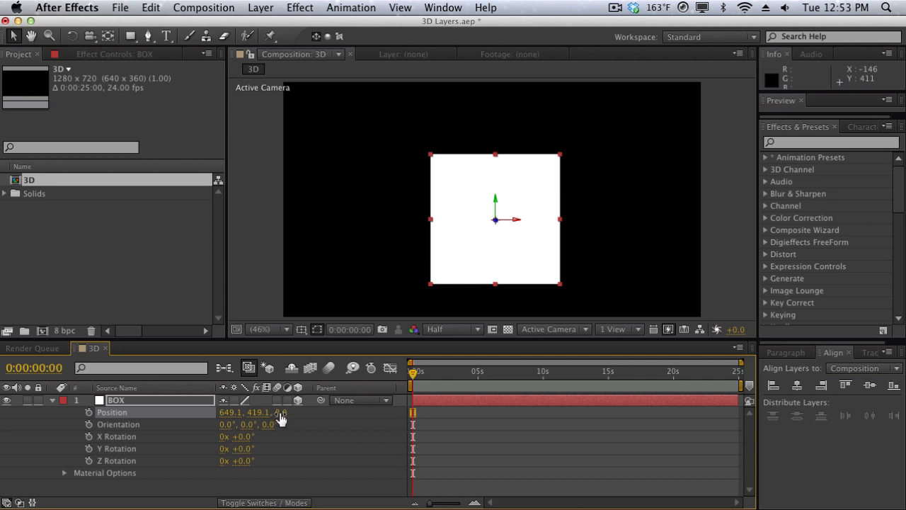
pyautogui.moveTo(280, 420); pyautogui.dragTo(357, 507)
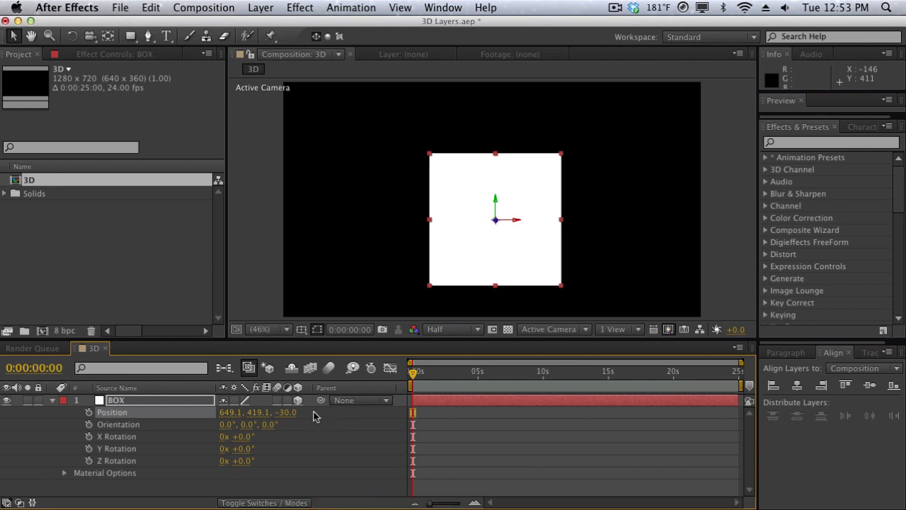
# - Set the BOX layer's orientation to 338°, 43°, 0°, its Y Rotation to -37° and its Z Rotation to 31°
pyautogui.moveTo(225, 424); pyautogui.dragTo(286, 424)
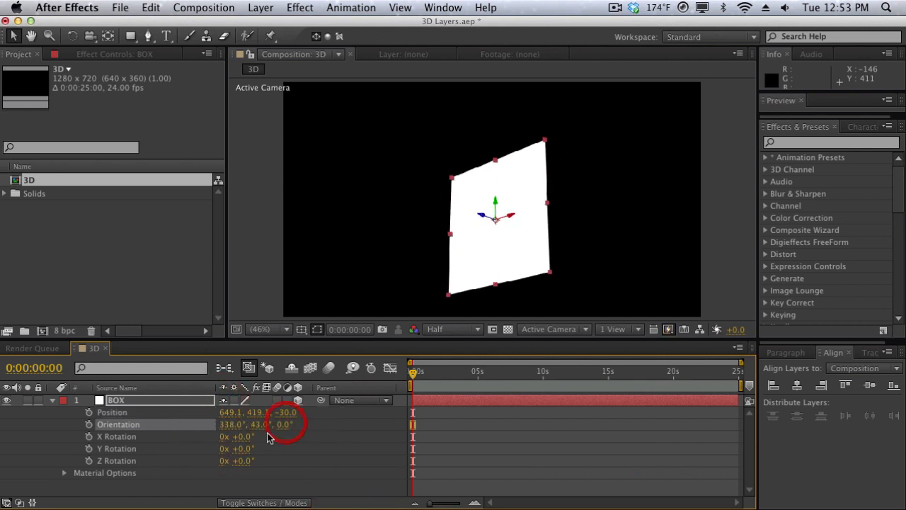
pyautogui.moveTo(251, 449)
pyautogui.mouseDown()
pyautogui.moveTo(277, 448)
pyautogui.moveTo(223, 448)
pyautogui.moveTo(265, 461)
pyautogui.mouseUp()
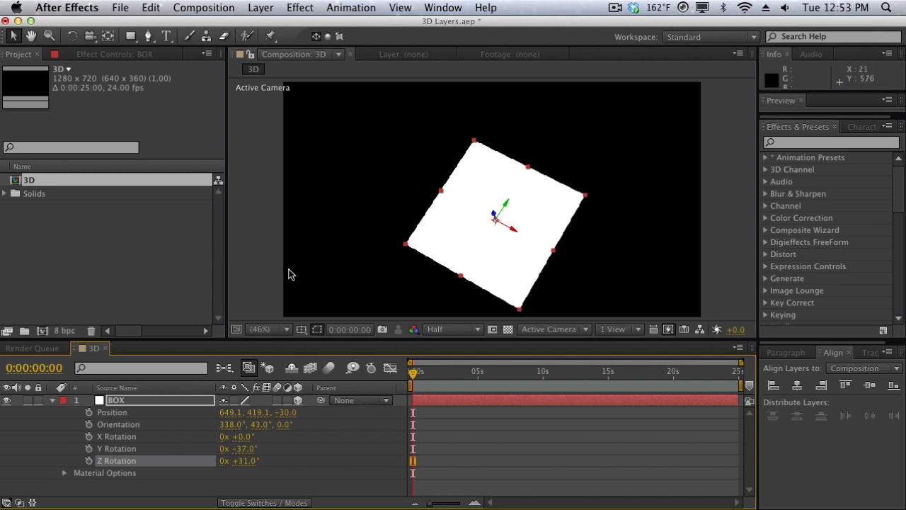
# - Add a two-node camera layer with the 20mm preset and name it Camera
pyautogui.click(260, 7)
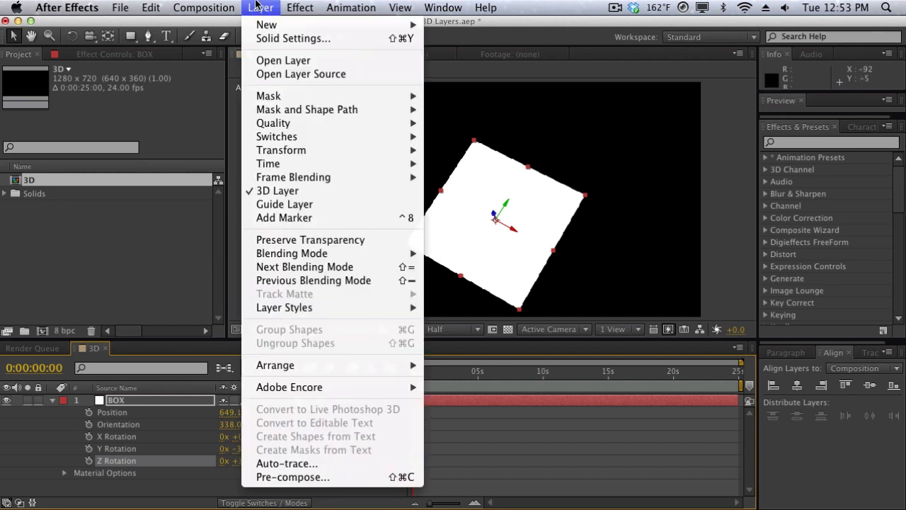
pyautogui.moveTo(357, 30)
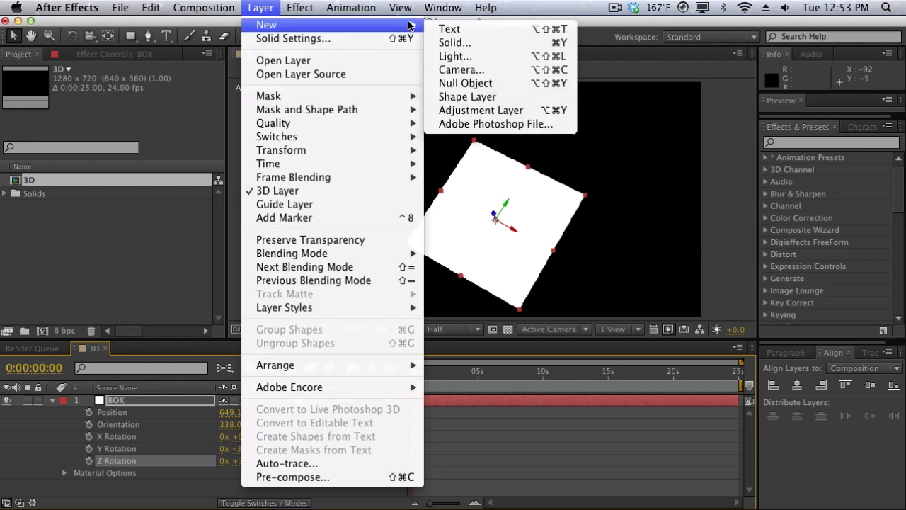
pyautogui.click(457, 68)
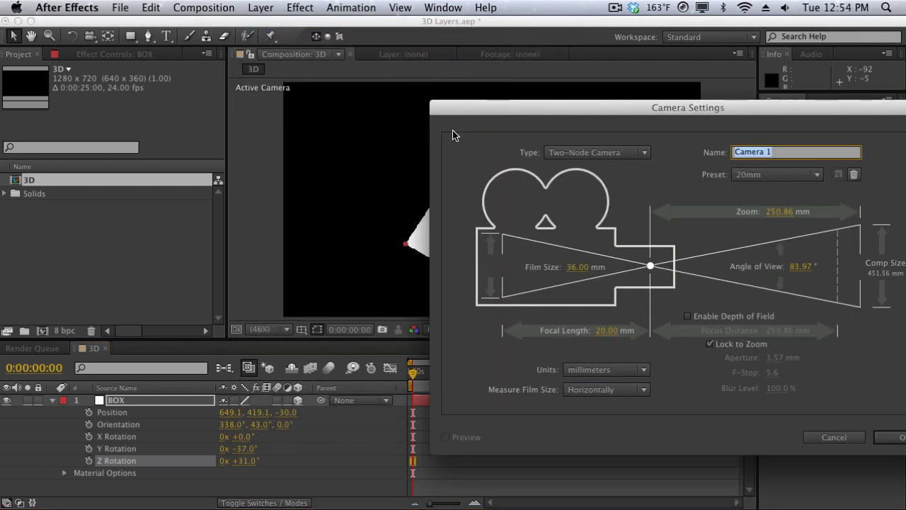
pyautogui.moveTo(465, 109); pyautogui.dragTo(278, 124)
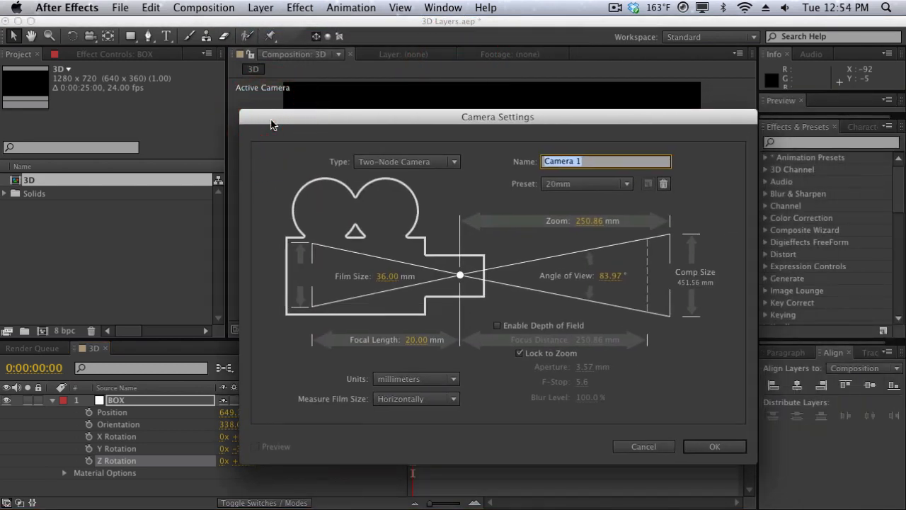
pyautogui.write('Camera')
pyautogui.press('Return')
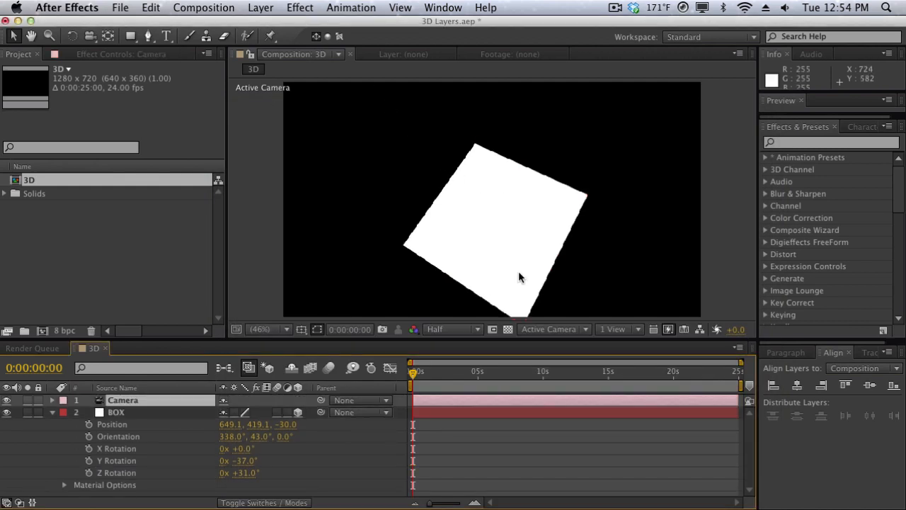
# - Orbit the camera around the box to a steep side angle, and set the BOX layer's Z position to -55
pyautogui.press('c')
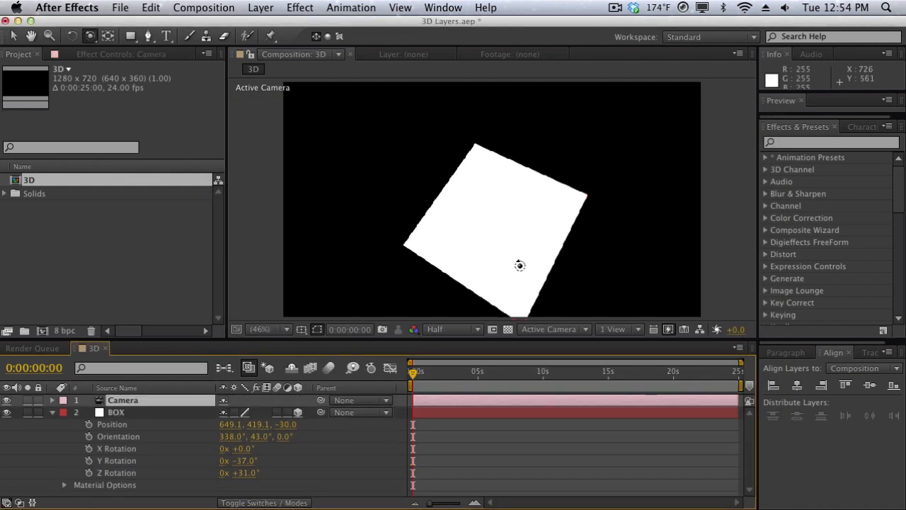
pyautogui.moveTo(520, 265); pyautogui.dragTo(467, 239)
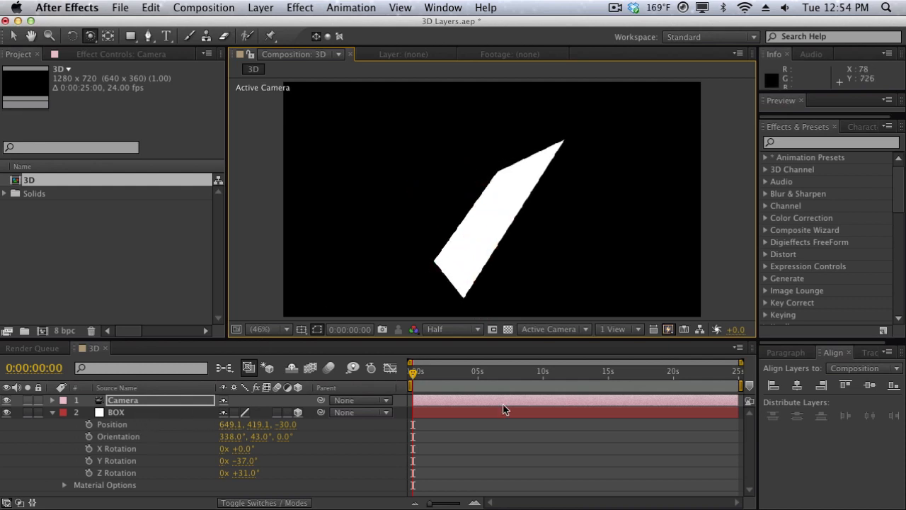
pyautogui.moveTo(289, 425); pyautogui.dragTo(290, 425)
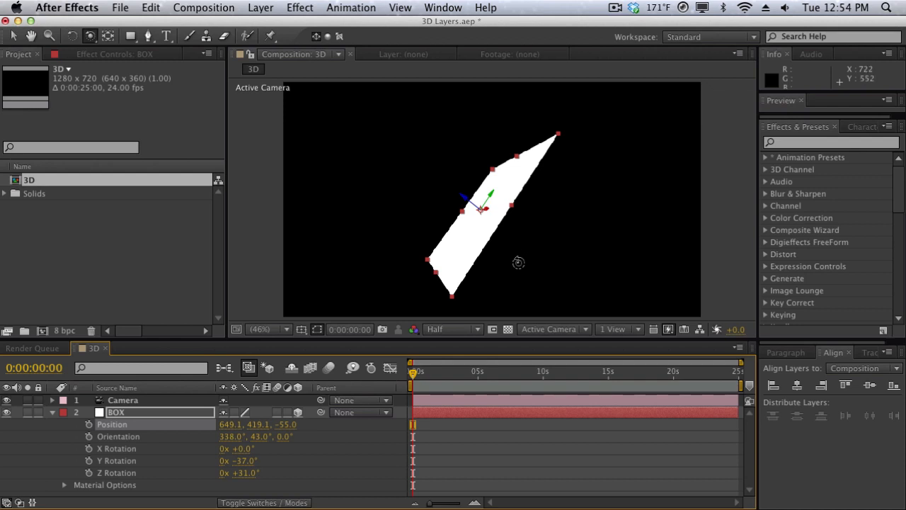
# - Orbit the camera back and forth around the box with small moves, ending on a slightly more open angle
pyautogui.moveTo(517, 259); pyautogui.dragTo(536, 259)
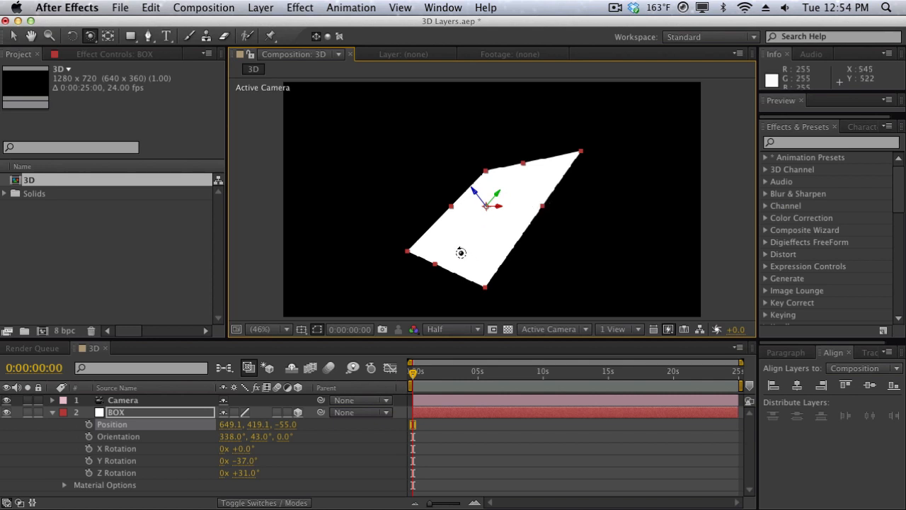
pyautogui.moveTo(461, 252)
pyautogui.mouseDown()
pyautogui.moveTo(545, 273)
pyautogui.moveTo(567, 240)
pyautogui.moveTo(510, 234)
pyautogui.moveTo(459, 246)
pyautogui.moveTo(459, 256)
pyautogui.mouseUp()
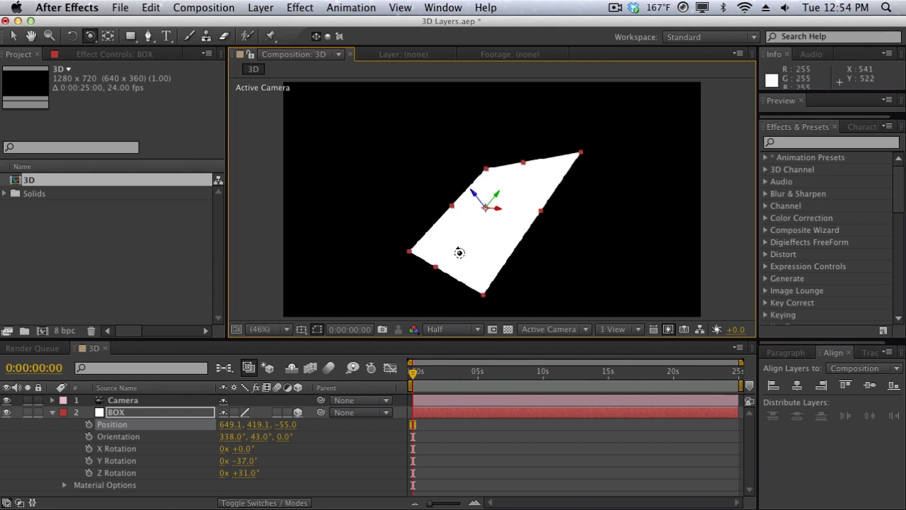
pyautogui.moveTo(460, 253); pyautogui.dragTo(461, 270)
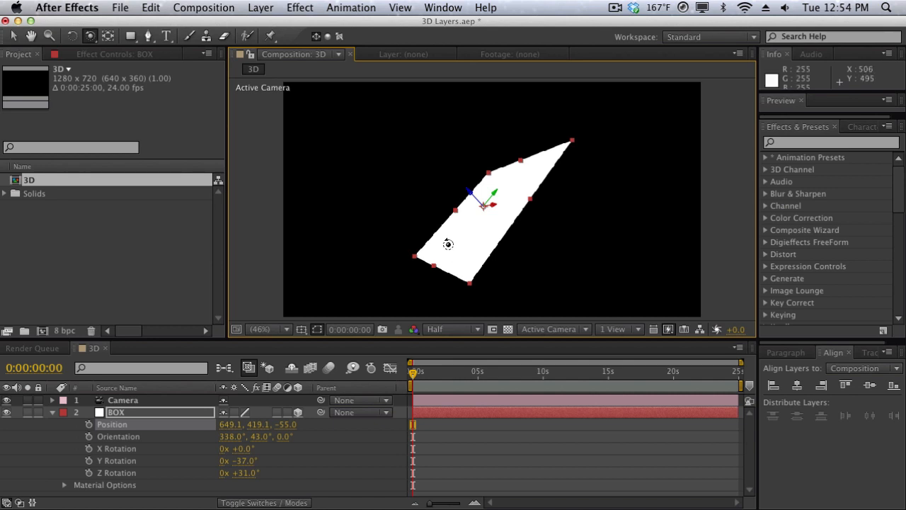
pyautogui.moveTo(448, 244)
pyautogui.mouseDown()
pyautogui.moveTo(472, 247)
pyautogui.moveTo(451, 247)
pyautogui.mouseUp()
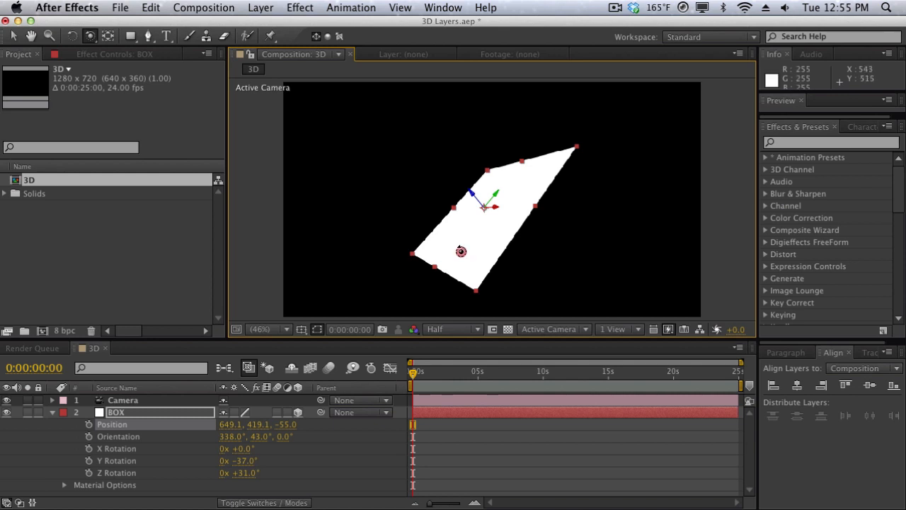
pyautogui.moveTo(459, 250)
pyautogui.mouseDown()
pyautogui.moveTo(484, 259)
pyautogui.moveTo(518, 245)
pyautogui.moveTo(500, 228)
pyautogui.moveTo(463, 253)
pyautogui.mouseUp()
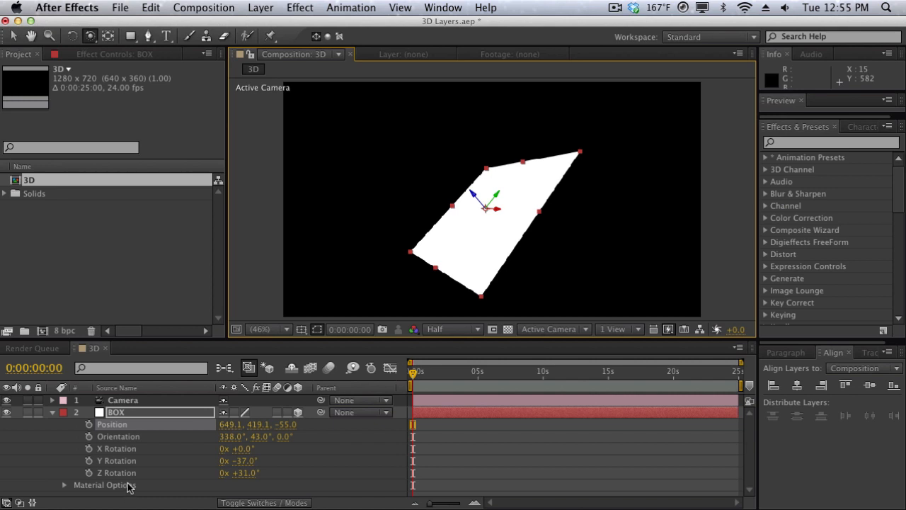
# - Expand the BOX layer's Material Options and review its shadow, light and shading properties
pyautogui.click(64, 485)
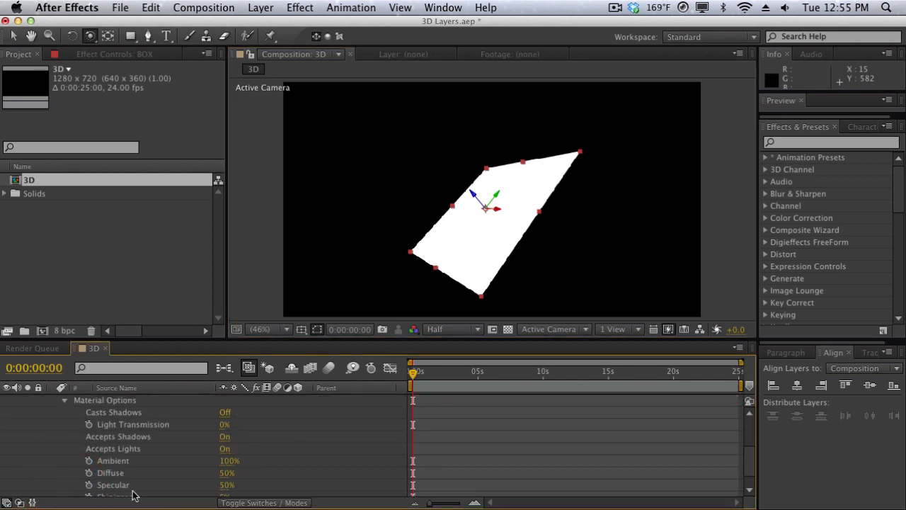
pyautogui.scroll(2, 131, 428)
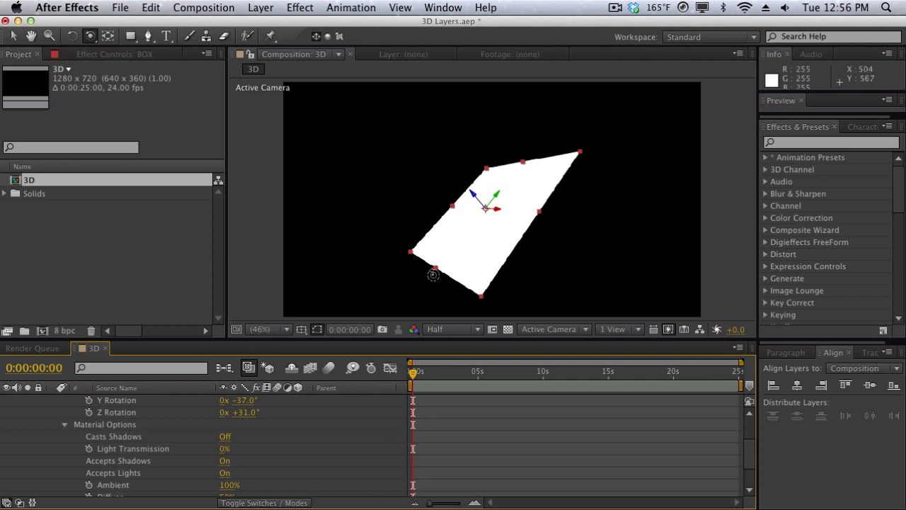
pyautogui.scroll(-3, 170, 469)
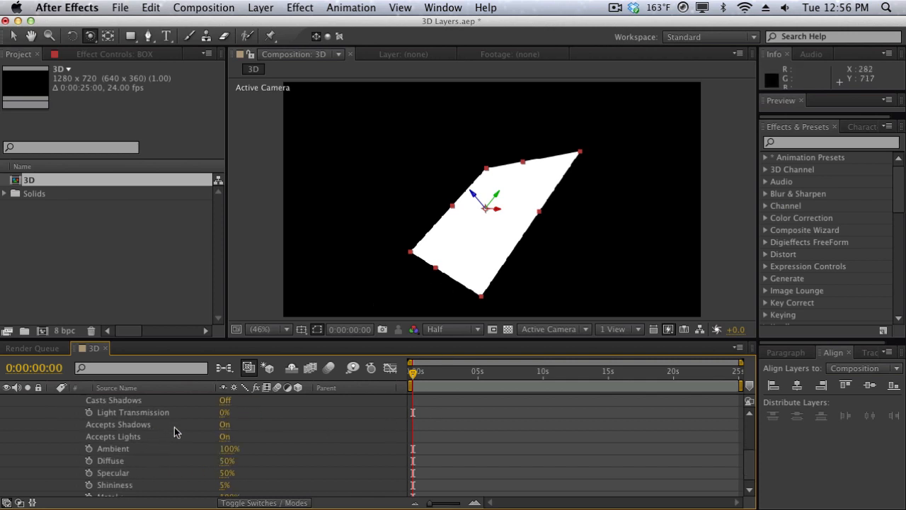
# - Add a white Point light named Light 1 with 150% intensity and Casts Shadows enabled
pyautogui.click(262, 7)
pyautogui.moveTo(306, 27)
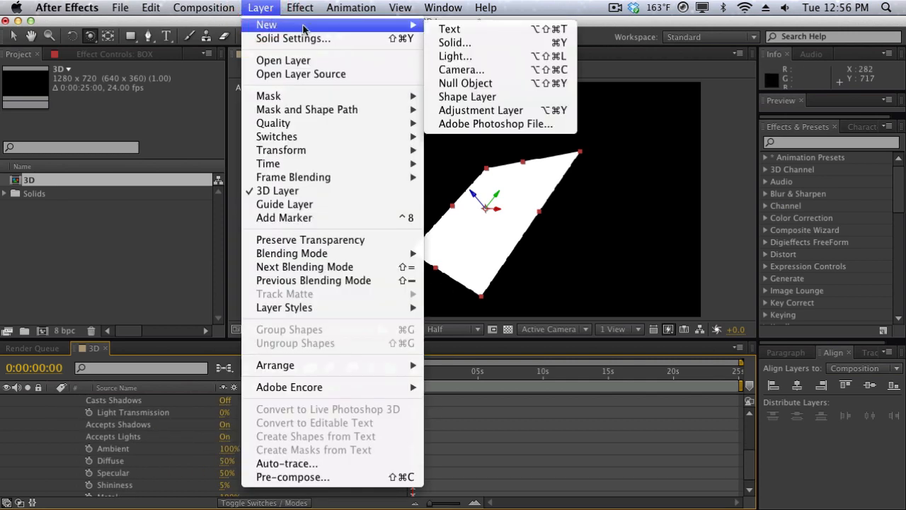
pyautogui.click(459, 55)
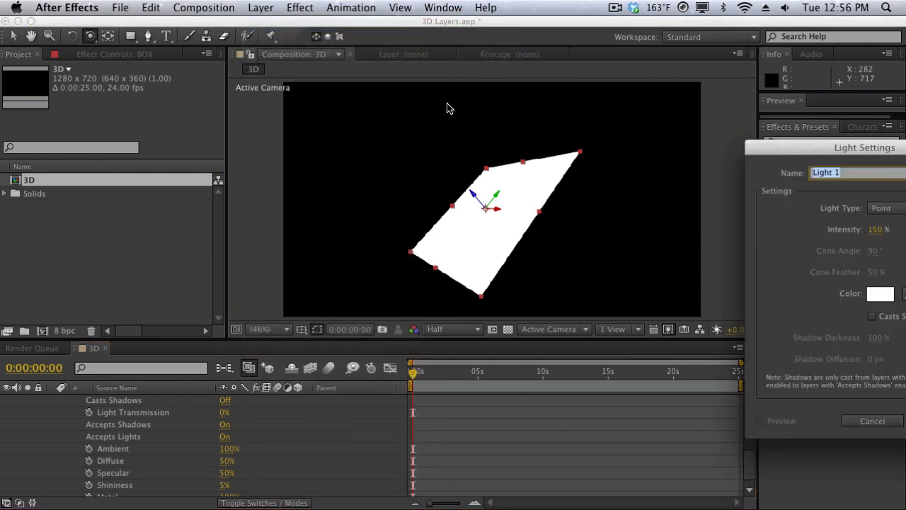
pyautogui.moveTo(884, 142); pyautogui.dragTo(369, 113)
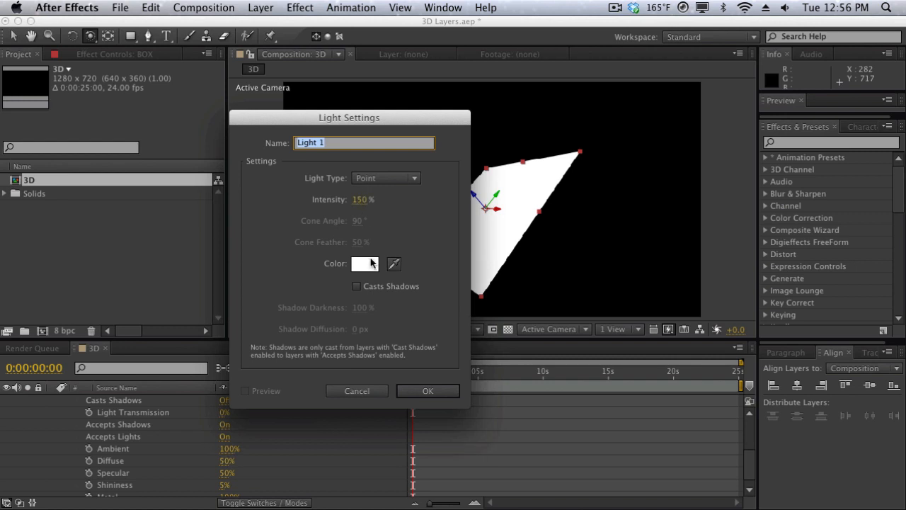
pyautogui.click(356, 286)
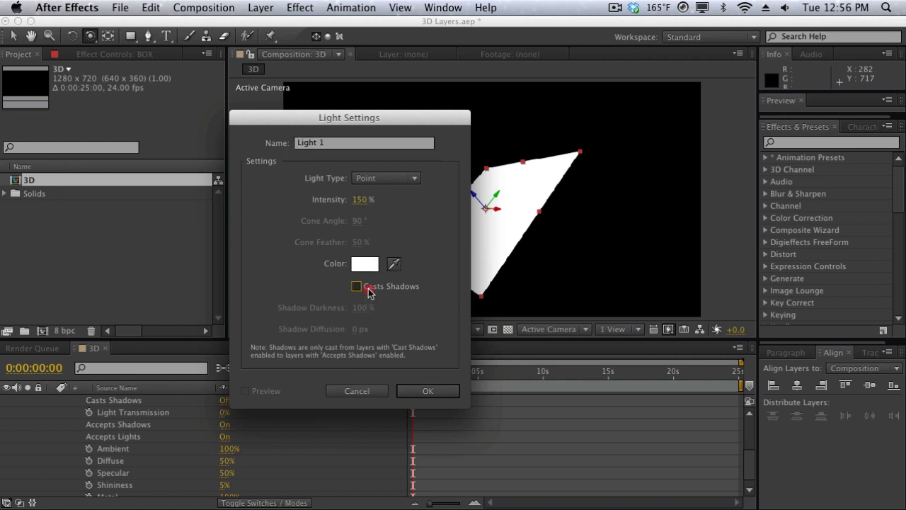
pyautogui.click(398, 391)
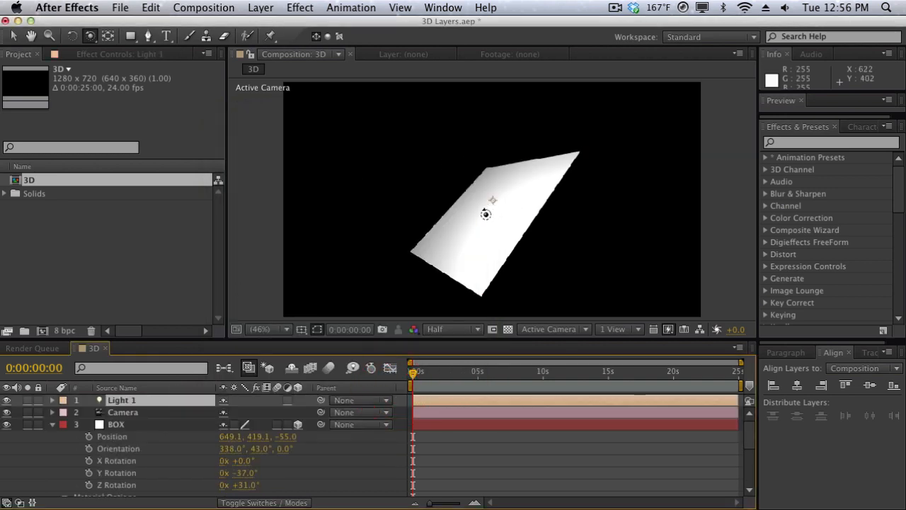
# - Move Light 1 from outside the frame to the composition's upper edge, closer to the box
pyautogui.scroll(-2, 490, 209)
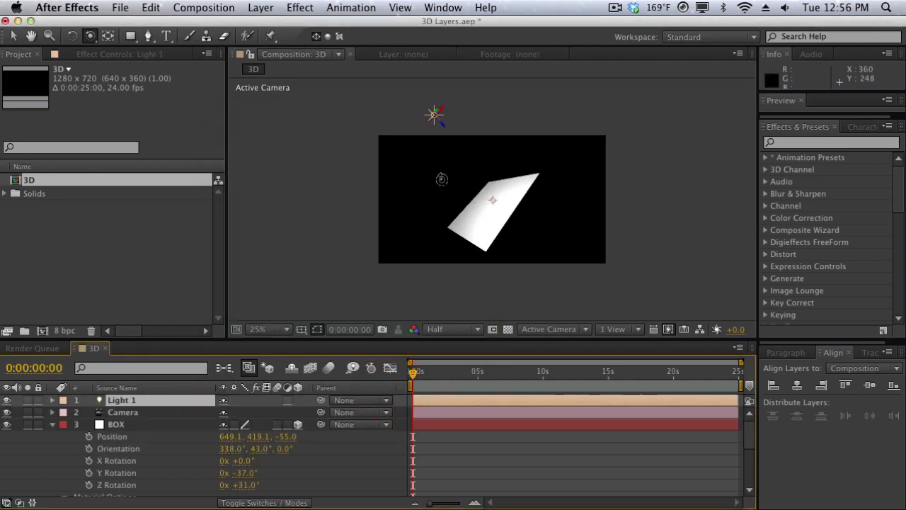
pyautogui.press('v')
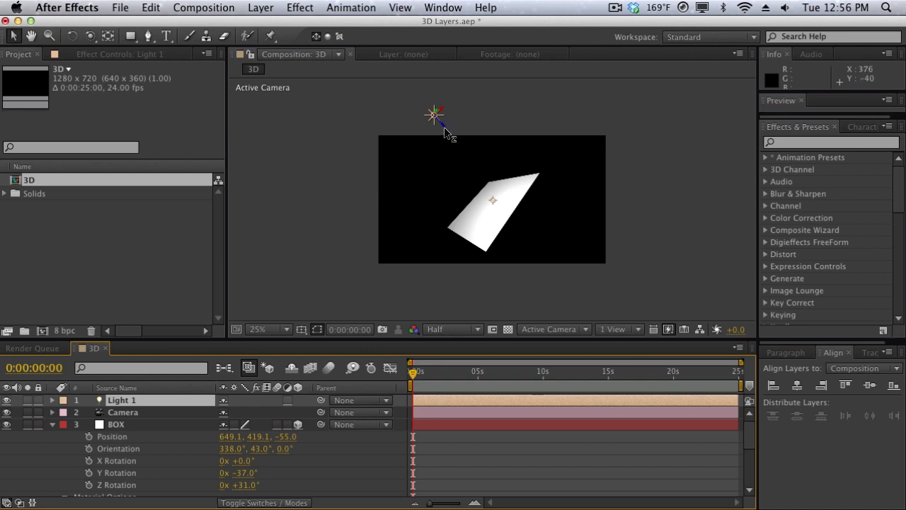
pyautogui.moveTo(445, 134)
pyautogui.mouseDown()
pyautogui.moveTo(461, 138)
pyautogui.moveTo(493, 183)
pyautogui.moveTo(444, 143)
pyautogui.mouseUp()
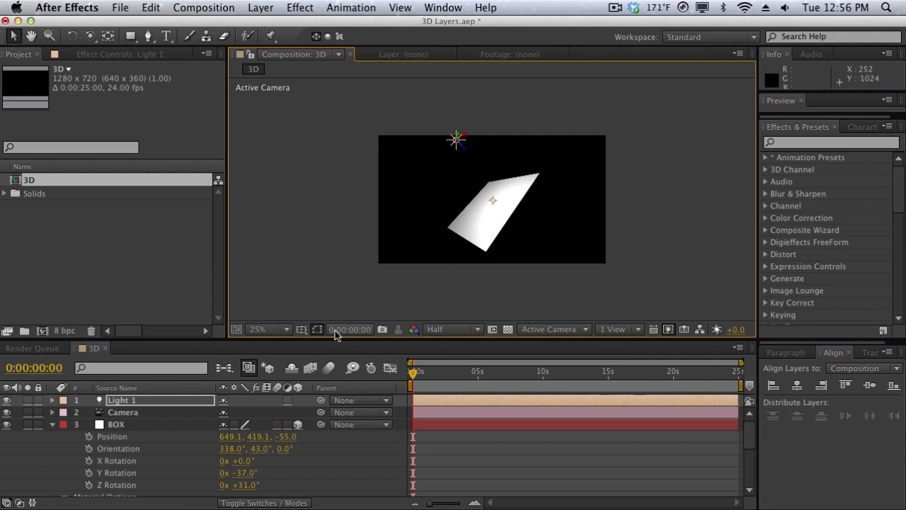
# - Turn the BOX layer's 3D property off and back on to compare its unlit 2D and lit 3D appearance
pyautogui.click(297, 425)
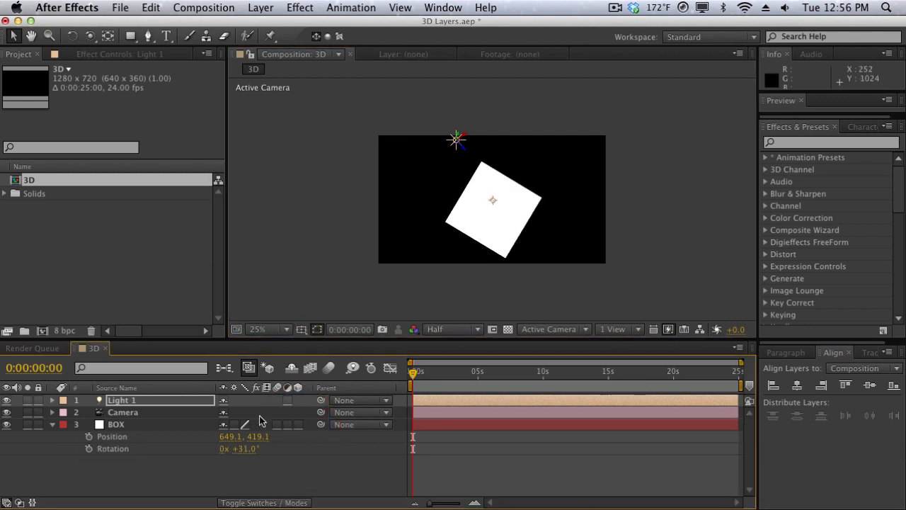
pyautogui.click(298, 424)
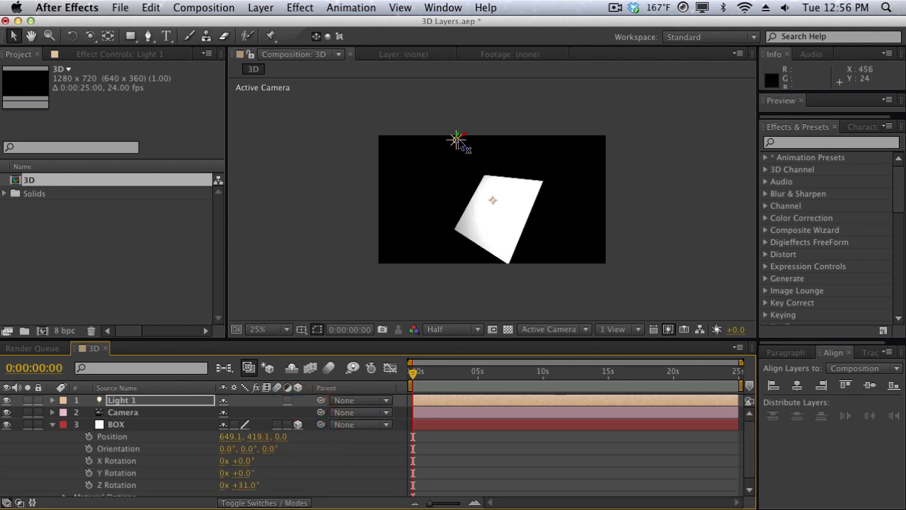
# - Move Light 1 down into the frame, close beside the box's upper-left edge, to change how the light falls on it
pyautogui.moveTo(456, 139); pyautogui.dragTo(451, 164)
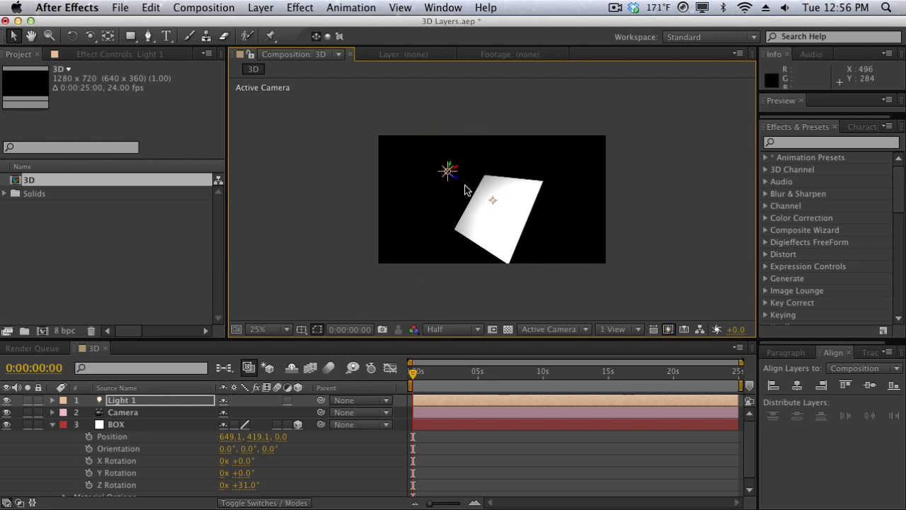
pyautogui.press('.')
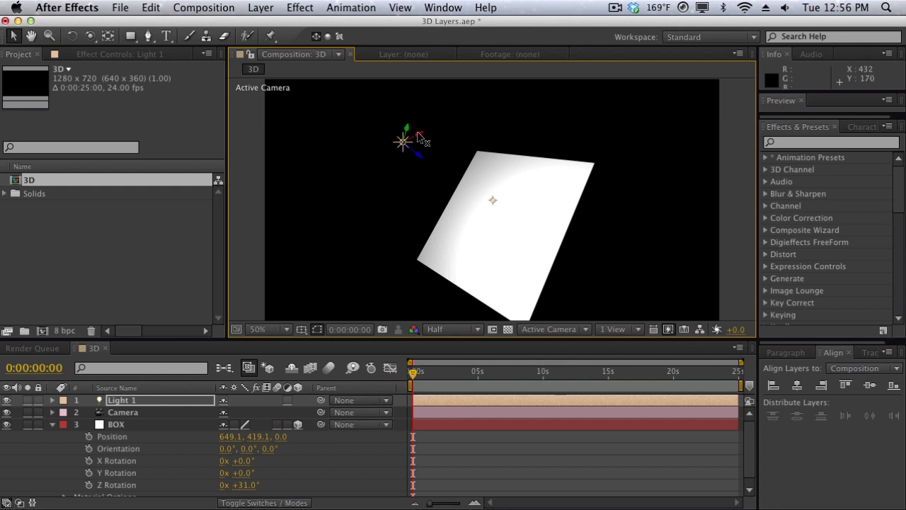
pyautogui.moveTo(418, 157); pyautogui.dragTo(449, 155)
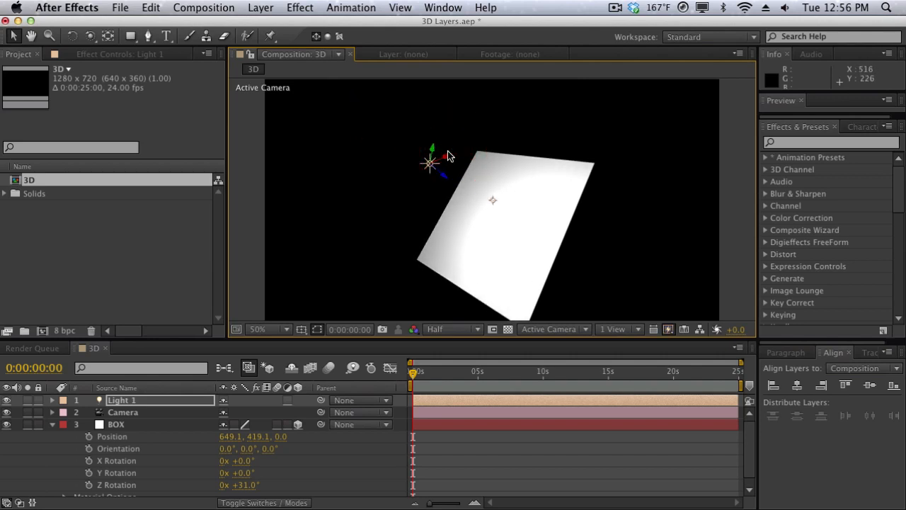